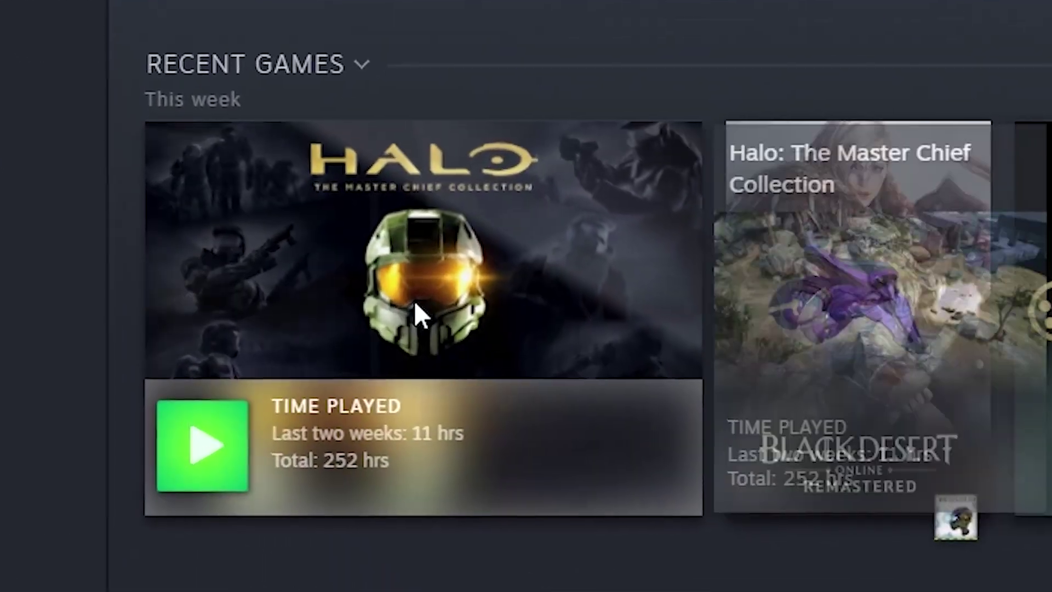
Browse Halo: The Master Chief Collection's local files from its Steam Properties
right_click(261, 336)
left_click(576, 548)
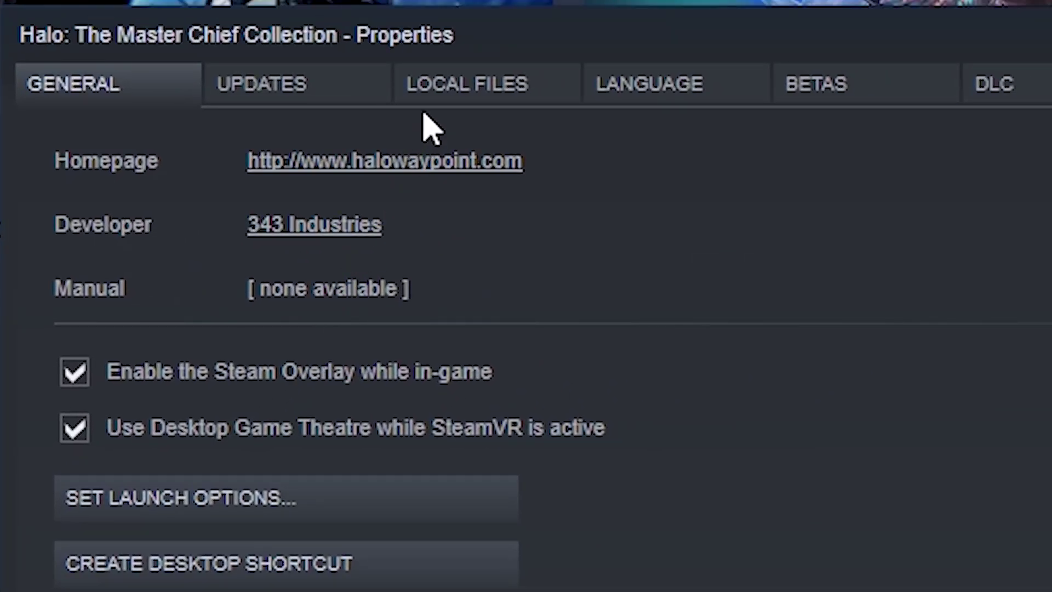
left_click(441, 88)
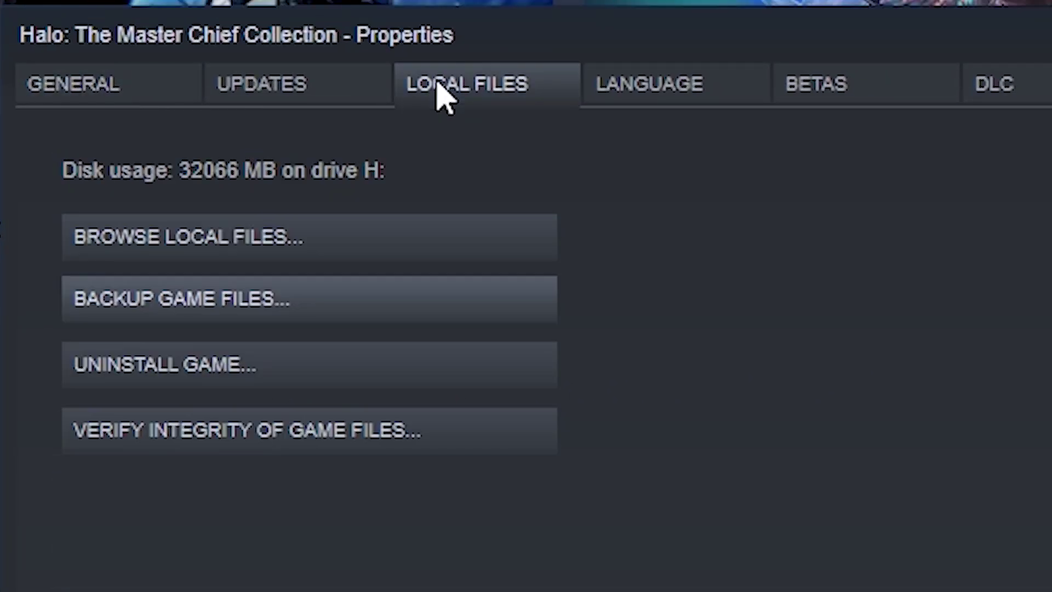
left_click(411, 247)
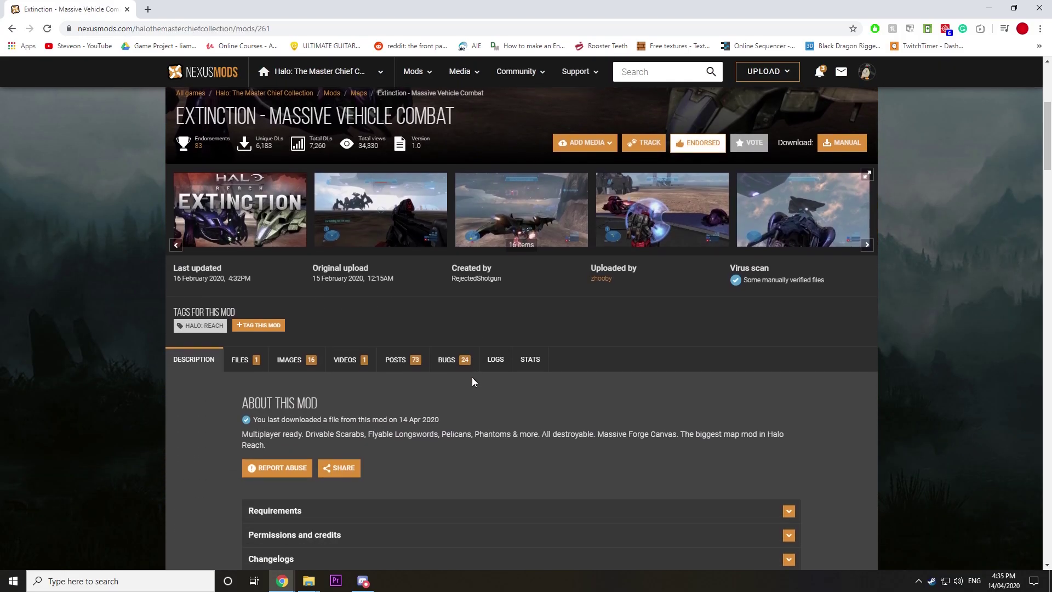
Show the downloadable files for the Extinction - Massive Vehicle Combat mod
left_click(244, 359)
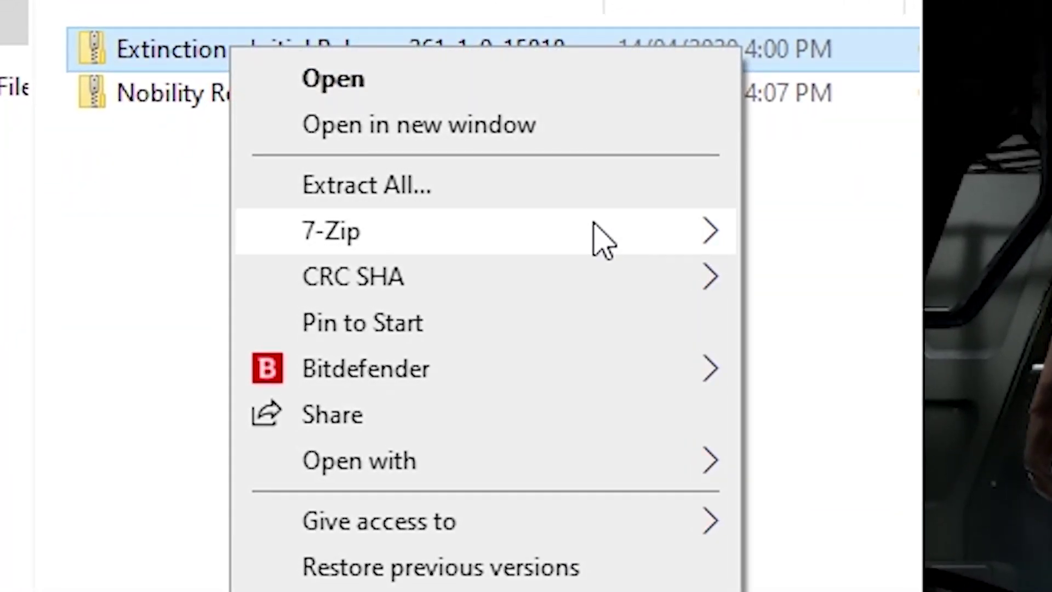
Extract the Extinction zip with 7-Zip's Extract to "Extinction - Initial Release...\" option
mouse_move(594, 242)
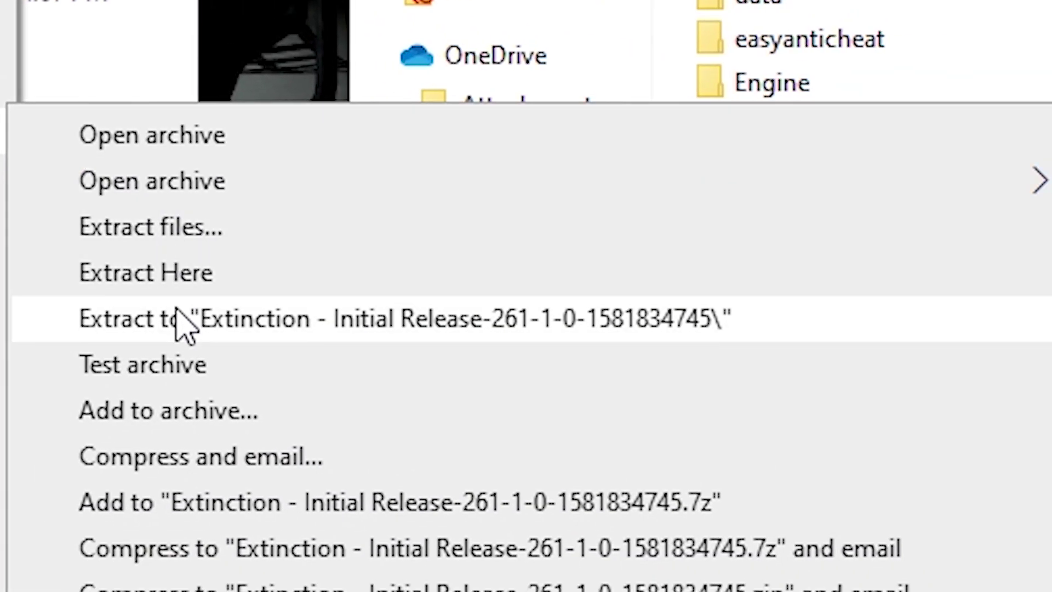
left_click(183, 335)
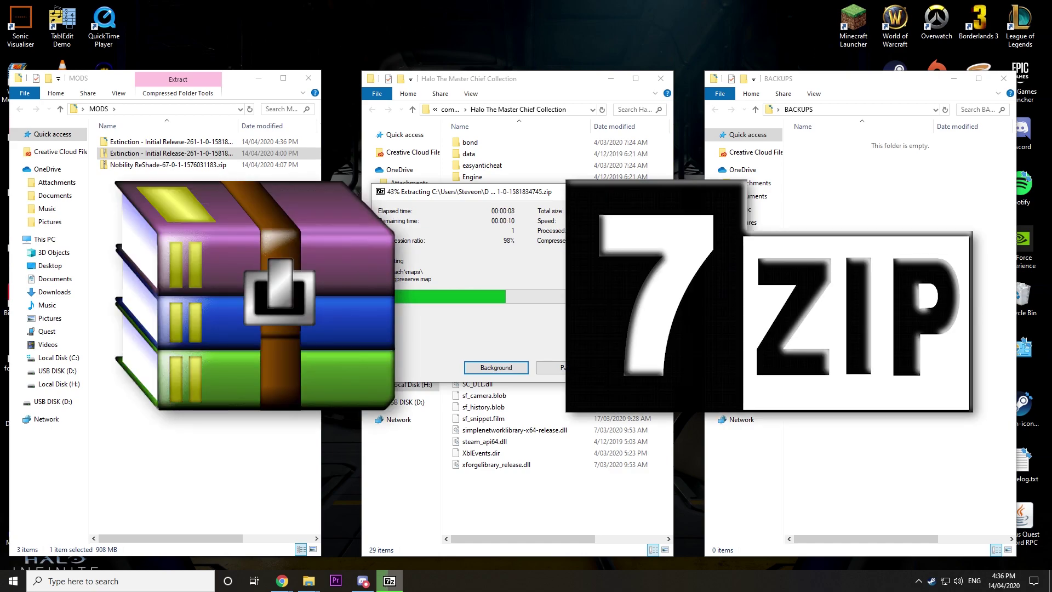
key("alt+Tab")
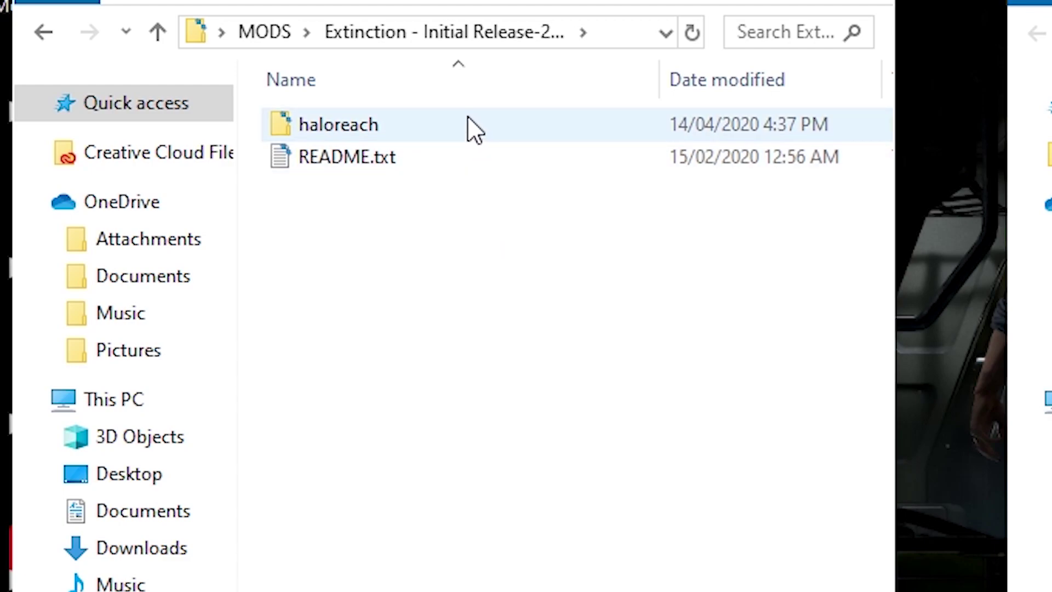
Open the Extinction haloreach > maps folder and the game's own maps folder
mouse_move(474, 129)
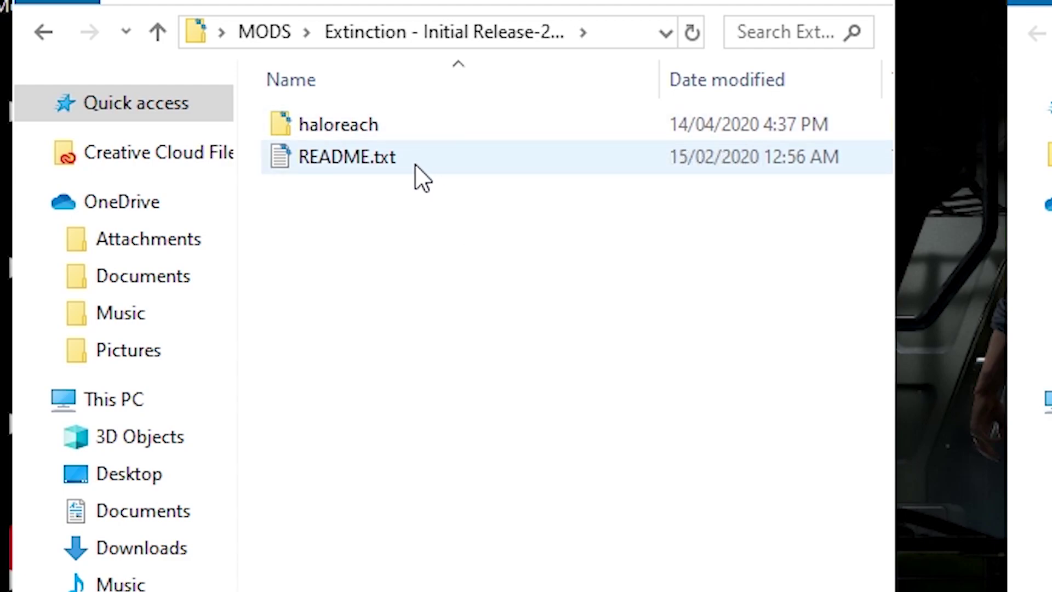
double_click(432, 131)
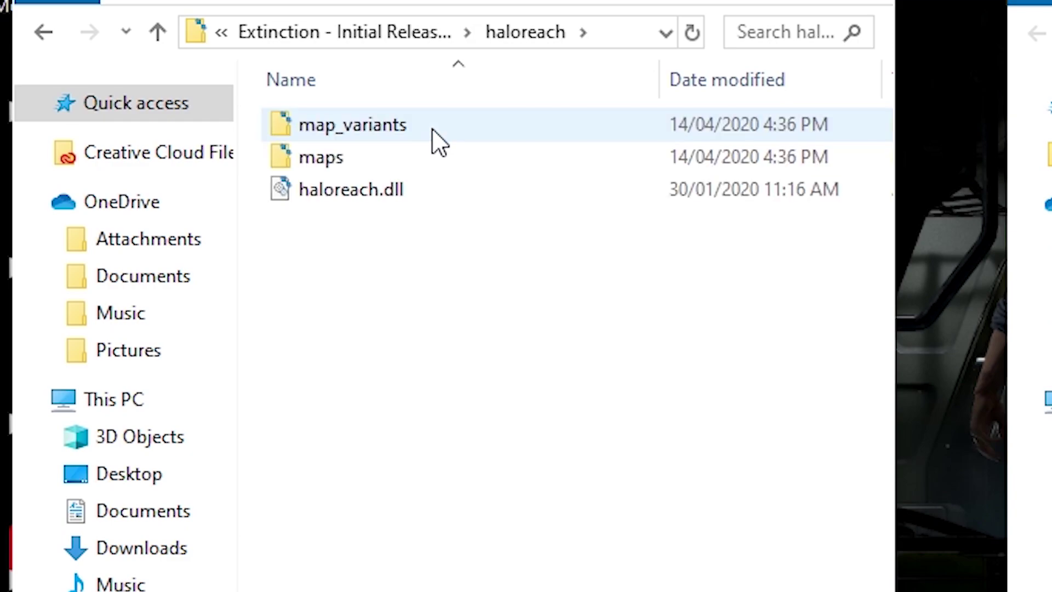
left_click(425, 160)
double_click(424, 158)
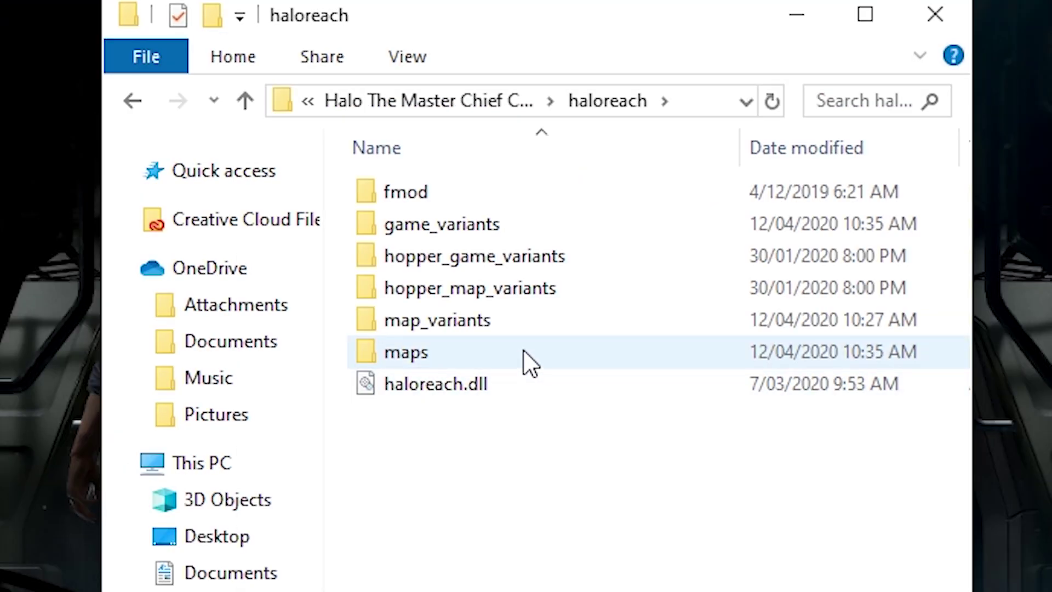
double_click(523, 350)
scroll(491, 62, "down", 15)
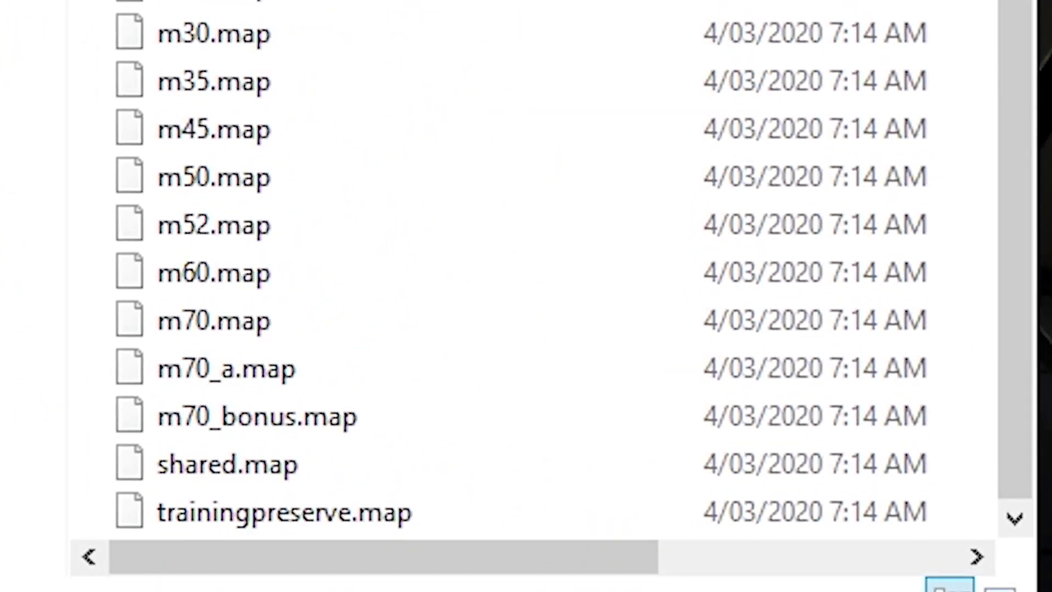
Copy trainingpreserve.map from the game's maps folder into BACKUPS
right_click(376, 521)
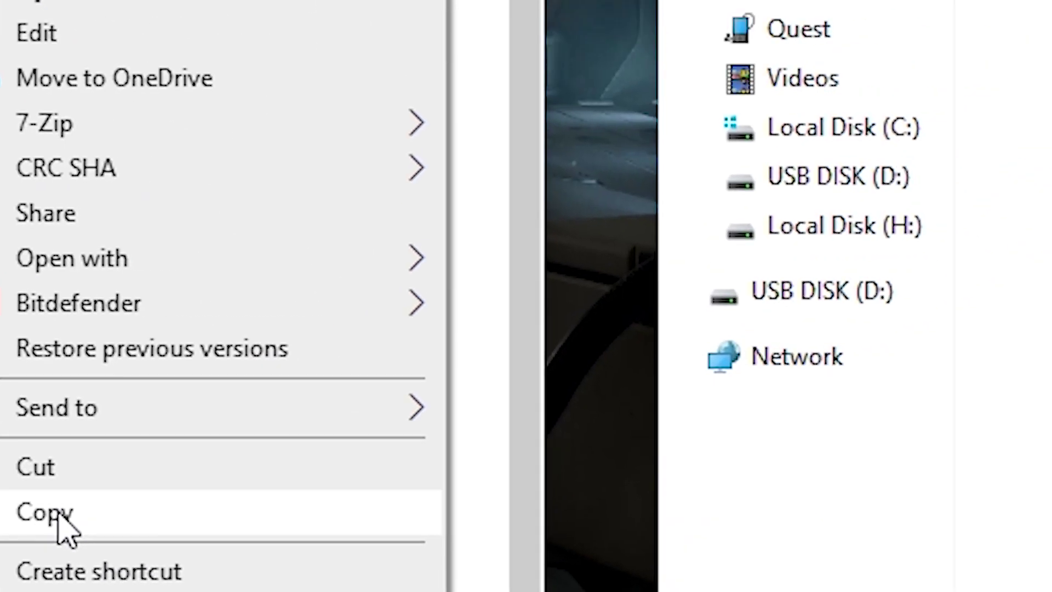
left_click(481, 235)
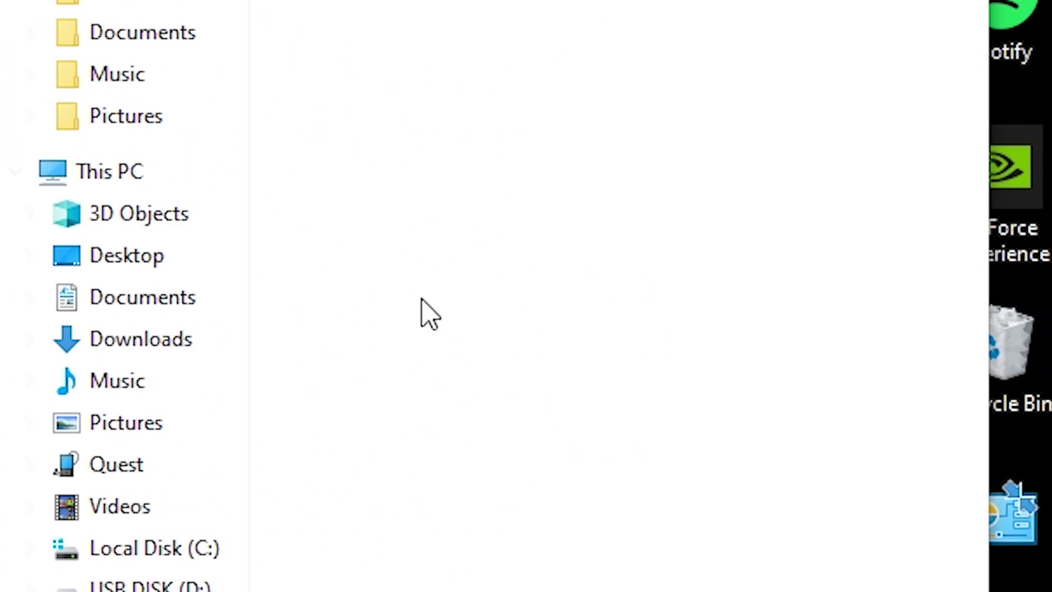
right_click(567, 25)
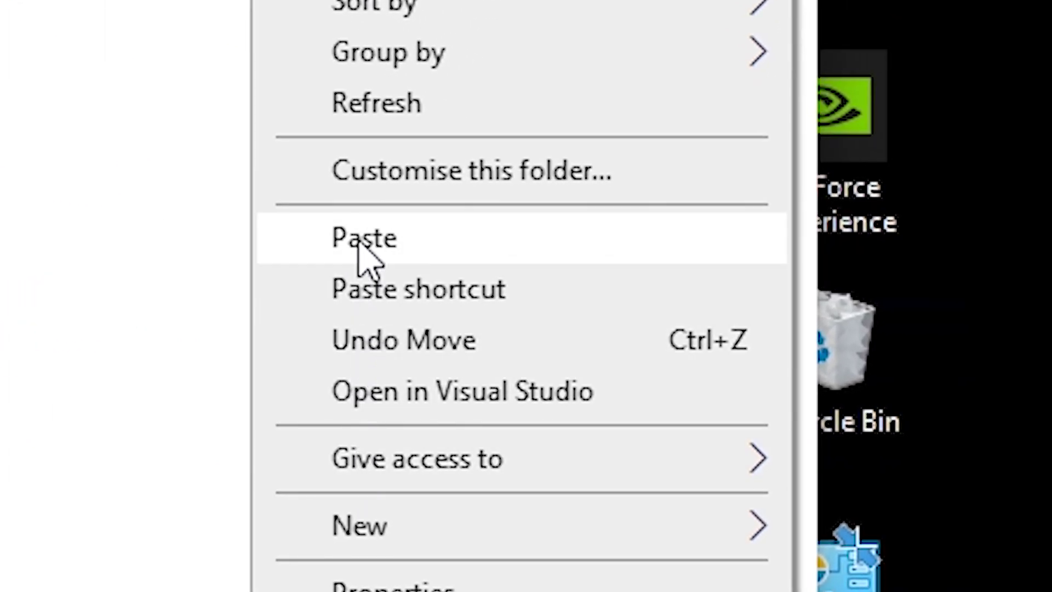
left_click(359, 241)
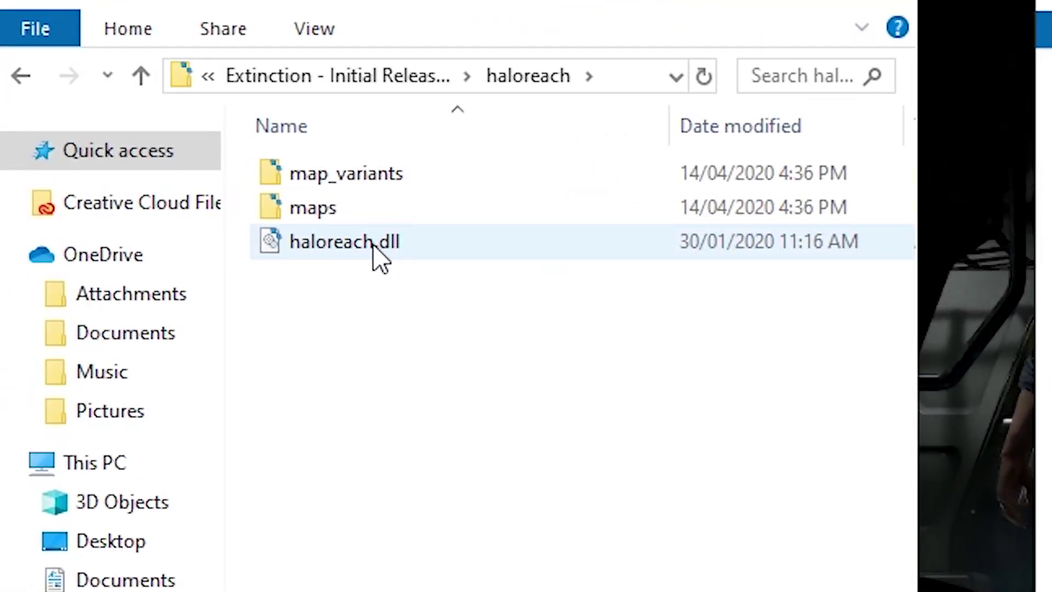
Overwrite the game's haloreach.dll, map file and Canyon Chaos.mvar with Extinction's copies
left_click_drag(379, 258, 495, 359)
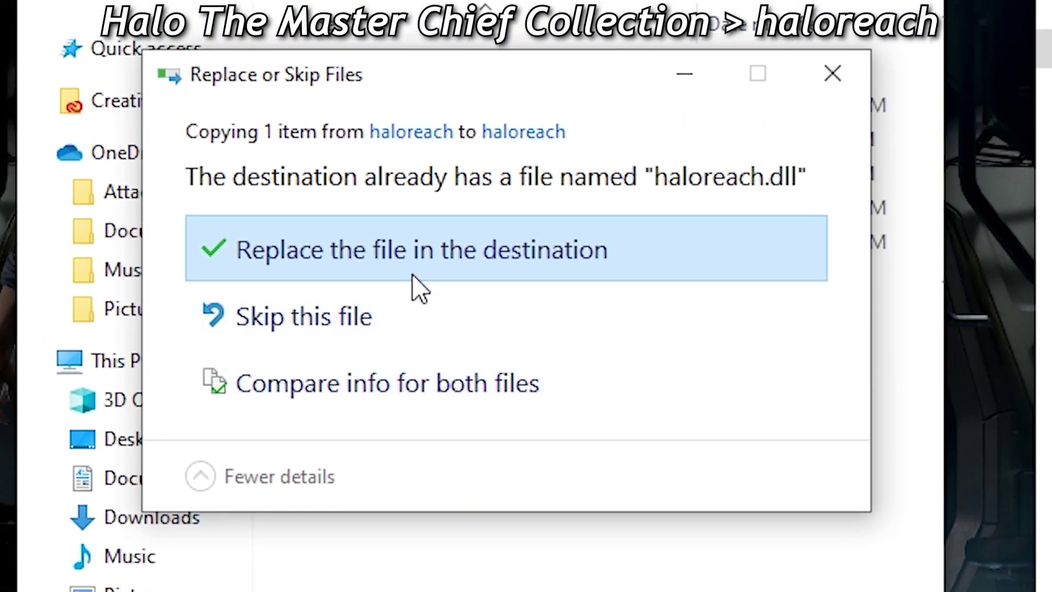
left_click(416, 278)
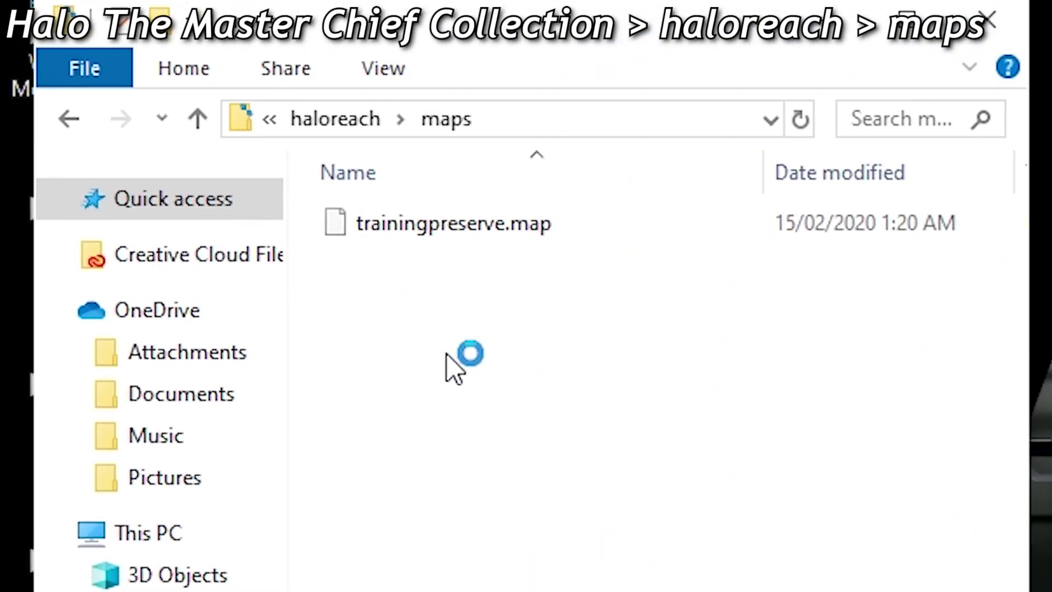
left_click(403, 224)
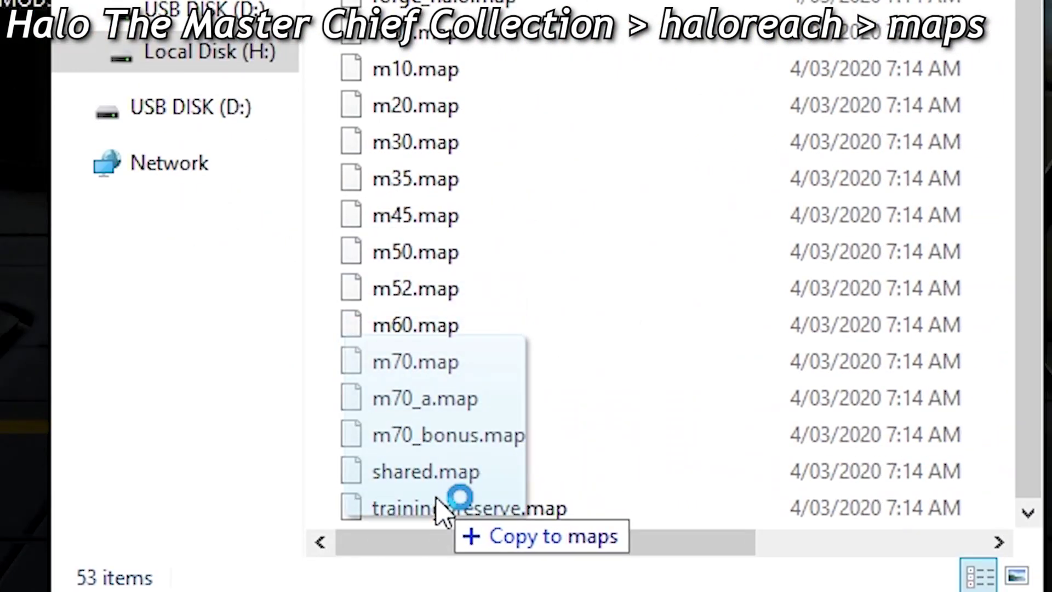
left_click_drag(446, 504, 450, 520)
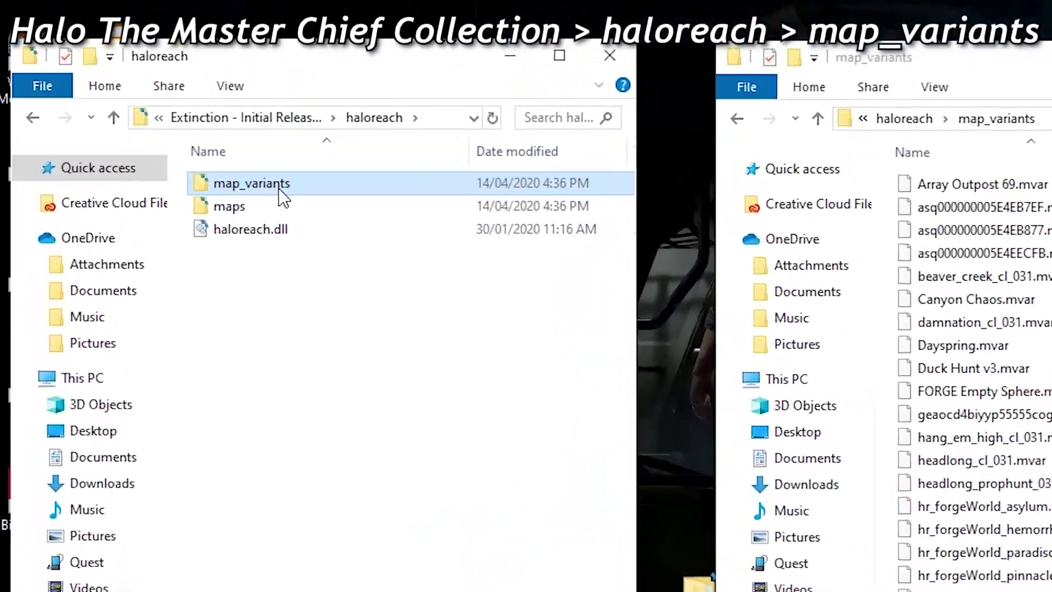
double_click(278, 192)
left_click_drag(352, 211, 383, 357)
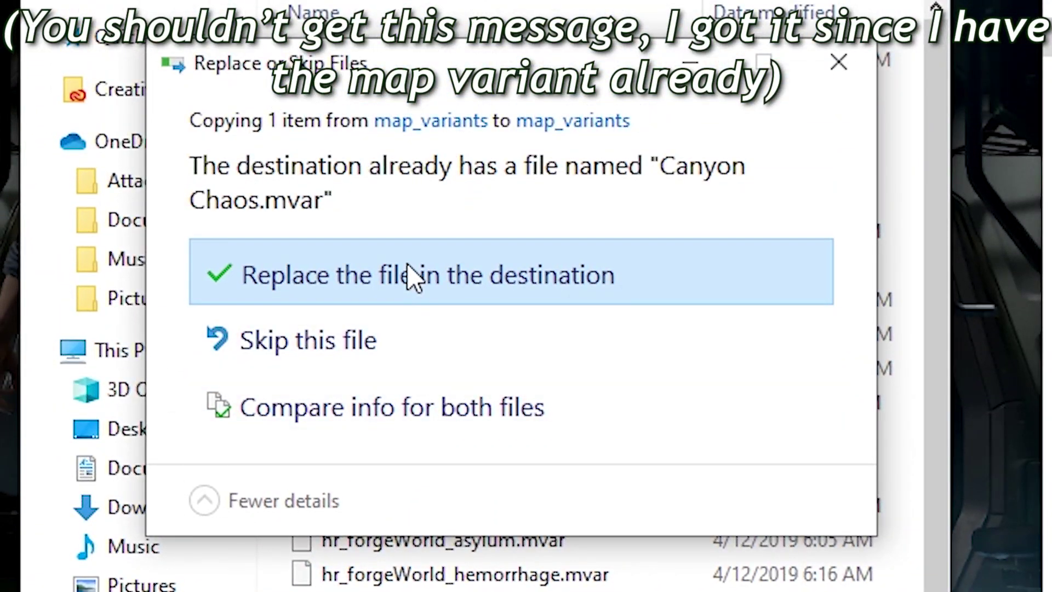
left_click(411, 275)
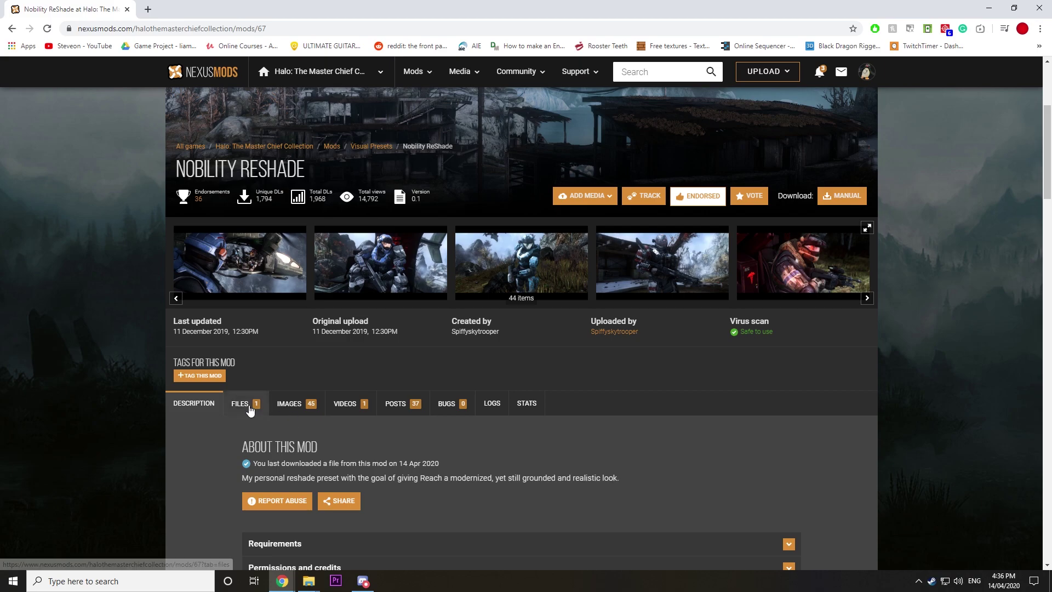
List the Nobility ReShade mod's files, including the 5KB INI
left_click(249, 407)
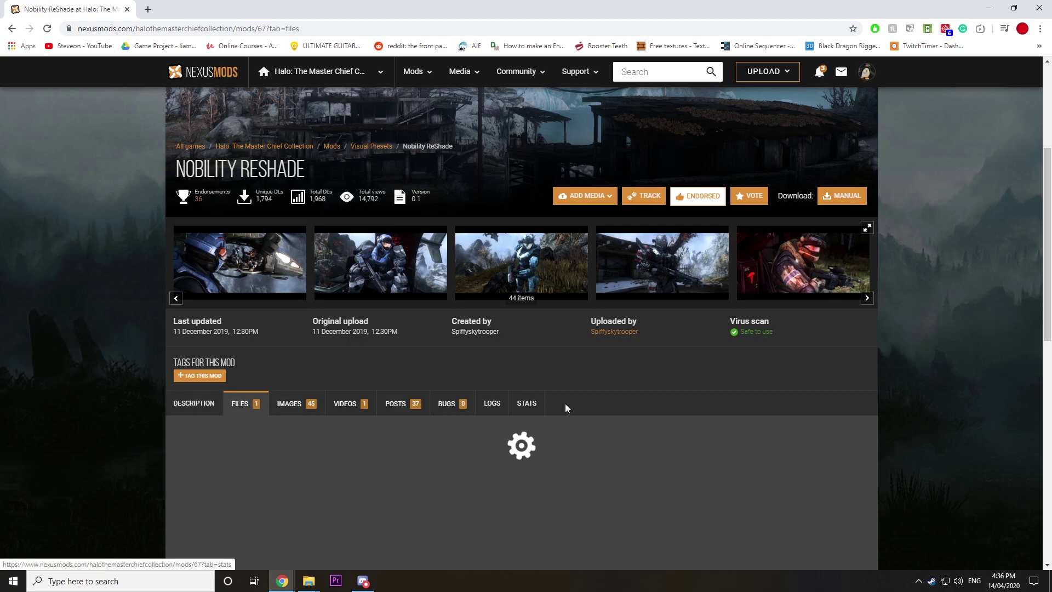
scroll(566, 400, "down", 3)
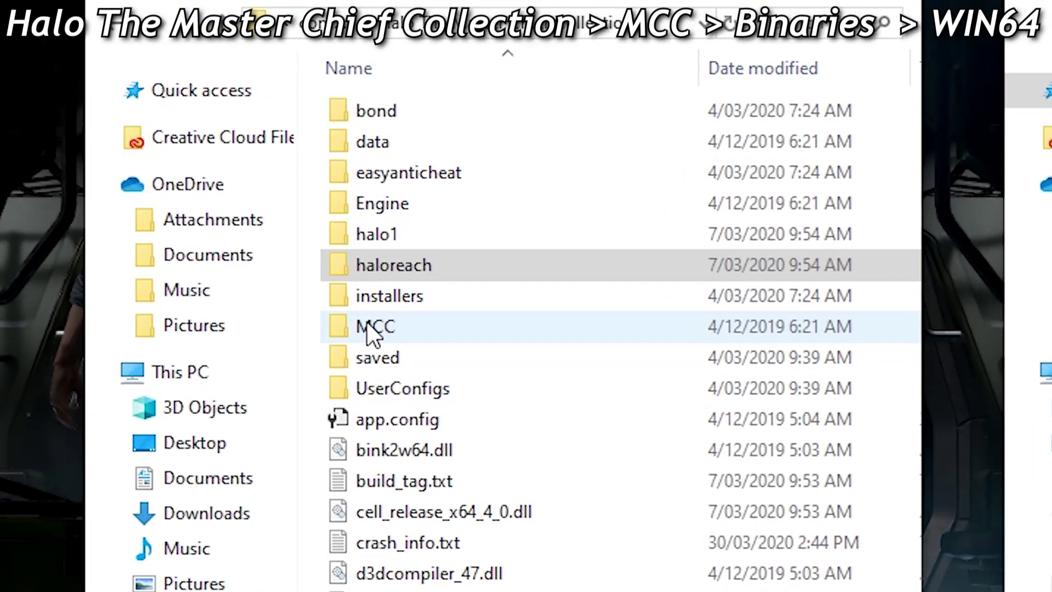
Go into the game's MCC\Binaries\Win64 folder
double_click(378, 320)
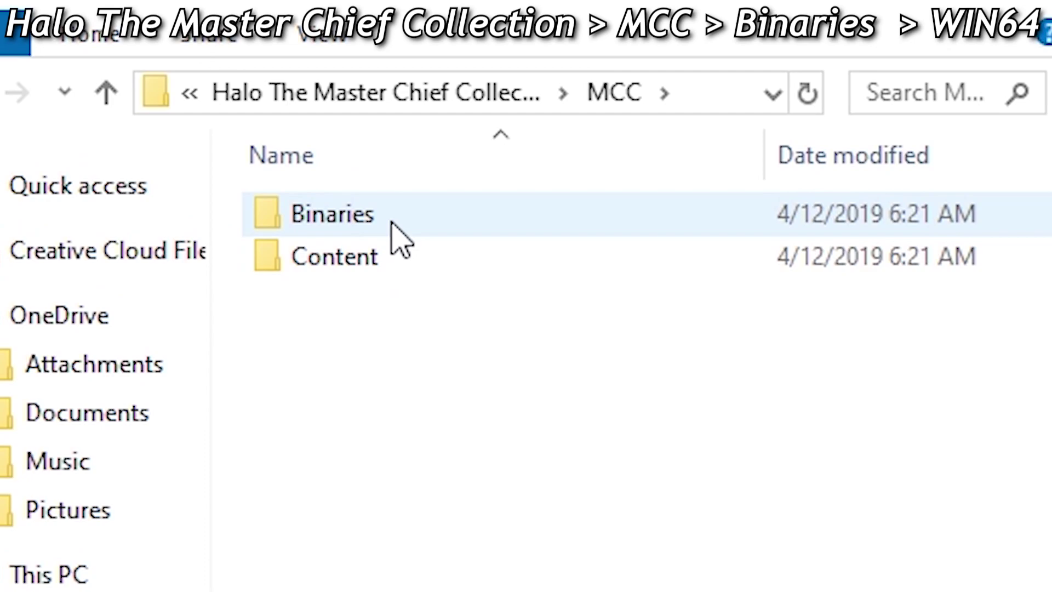
double_click(398, 239)
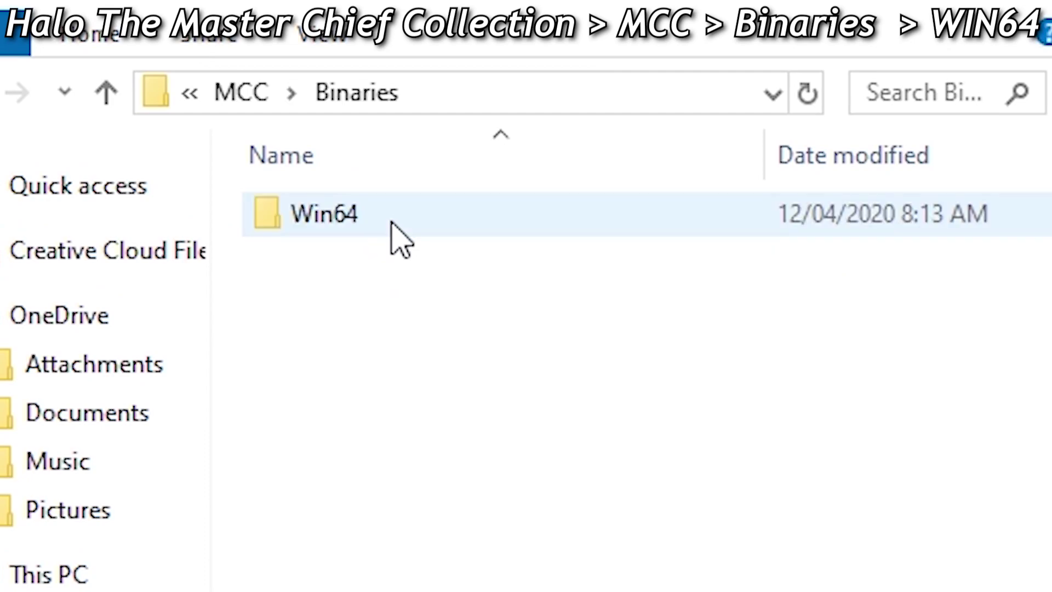
double_click(391, 222)
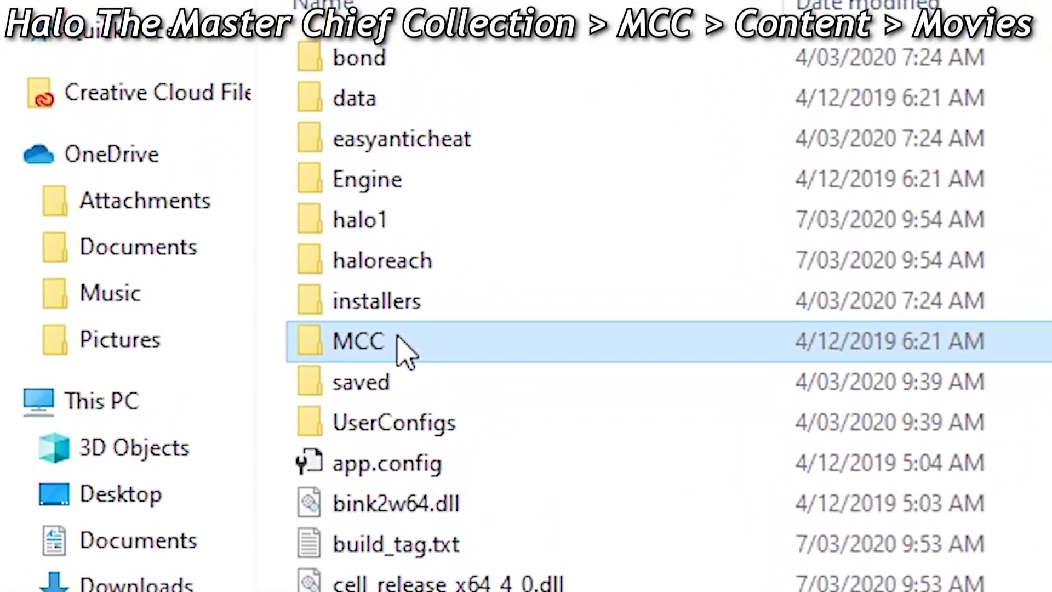
Replace FMS_hr_bg.bk2 in MCC\Content\Movies with the New Alexandria menu video
double_click(398, 348)
double_click(391, 108)
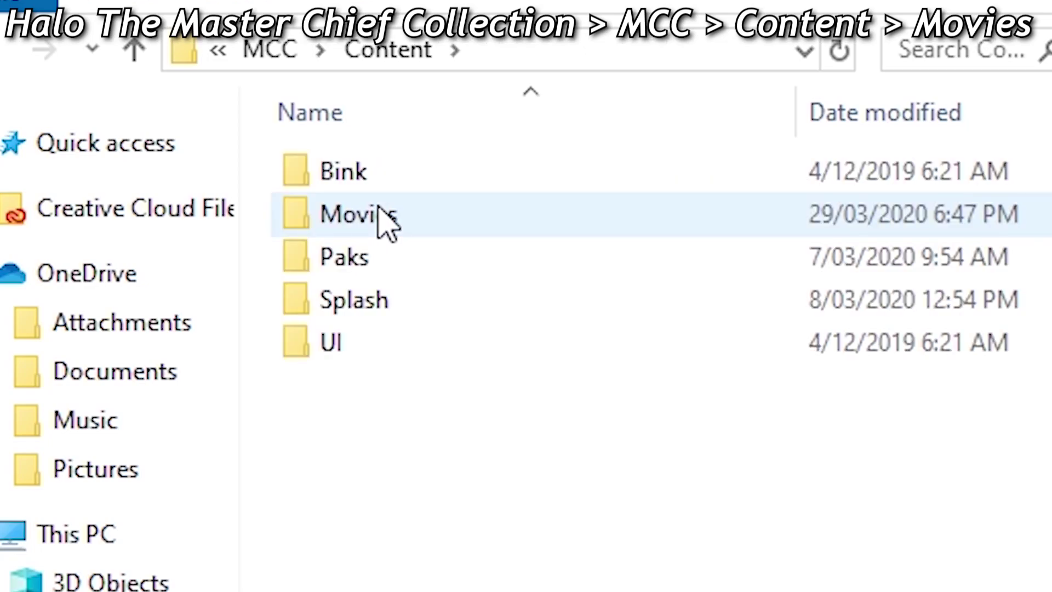
double_click(386, 219)
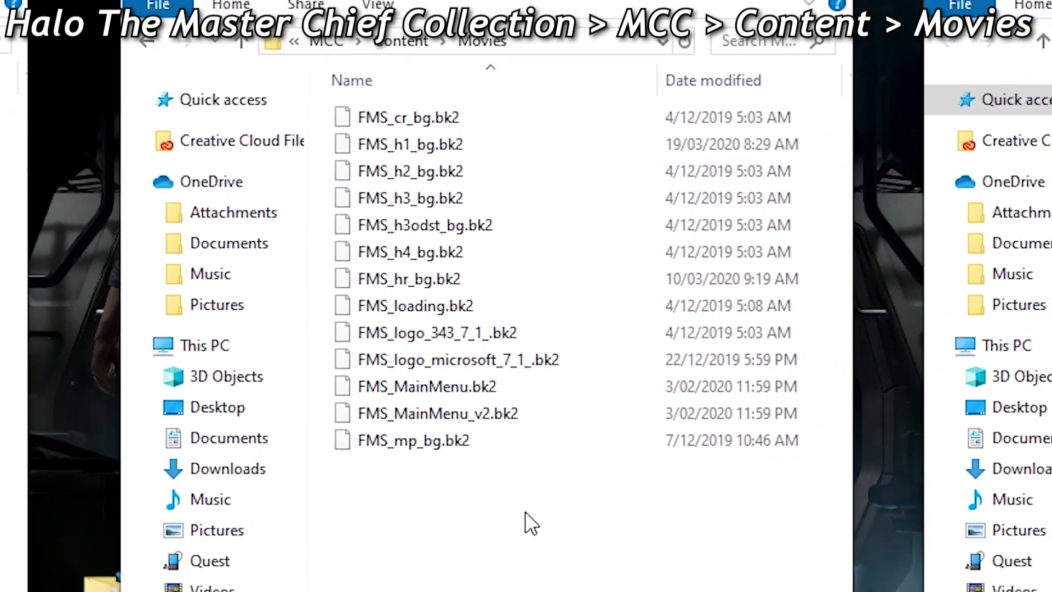
left_click_drag(523, 516, 473, 132)
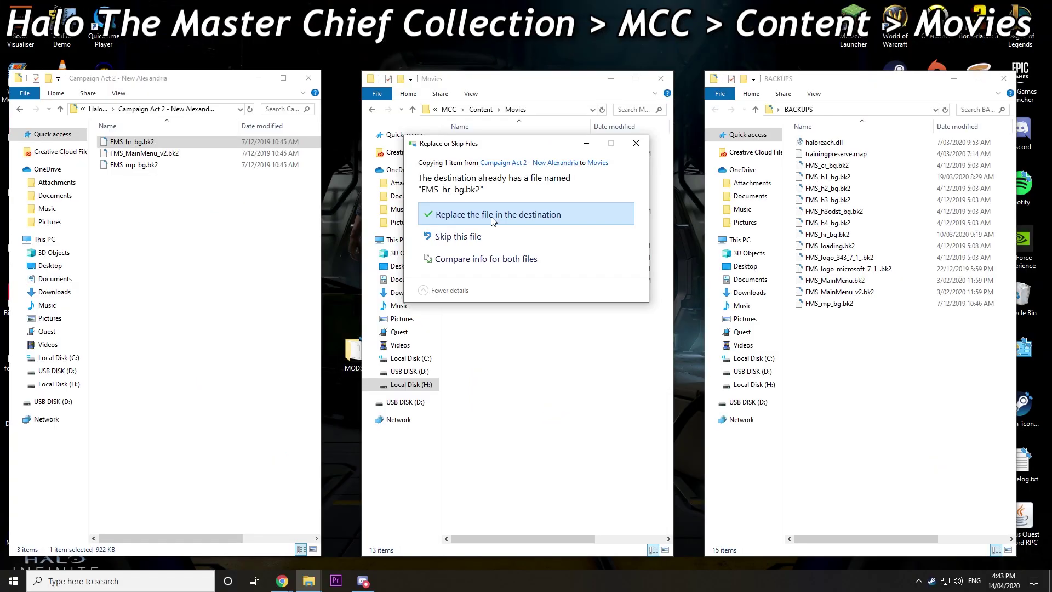
left_click(492, 215)
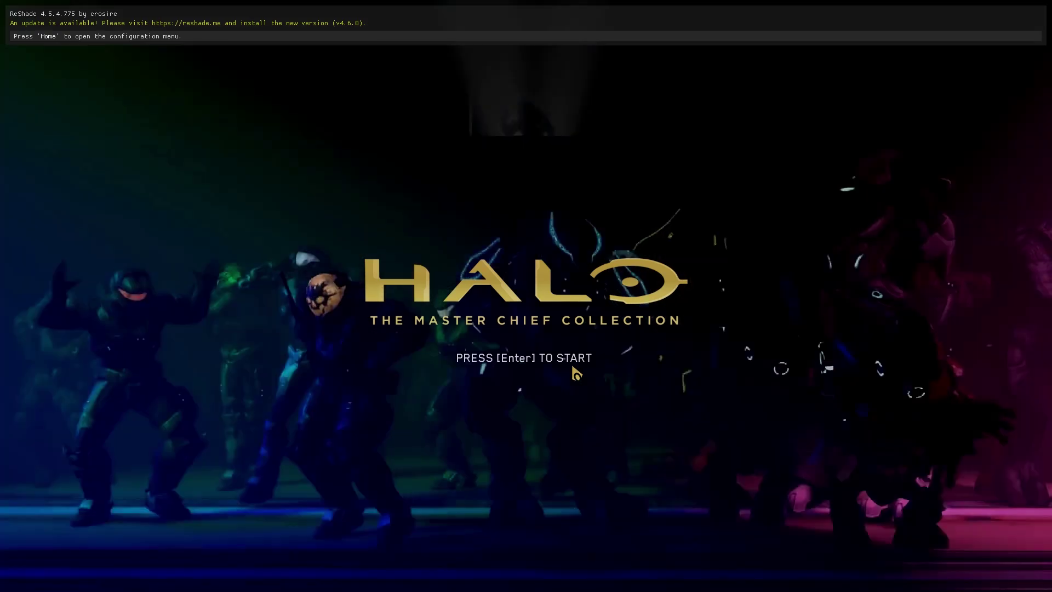
Accept the PRESS [Enter] TO START prompt on Halo MCC's title screen
key("Return")
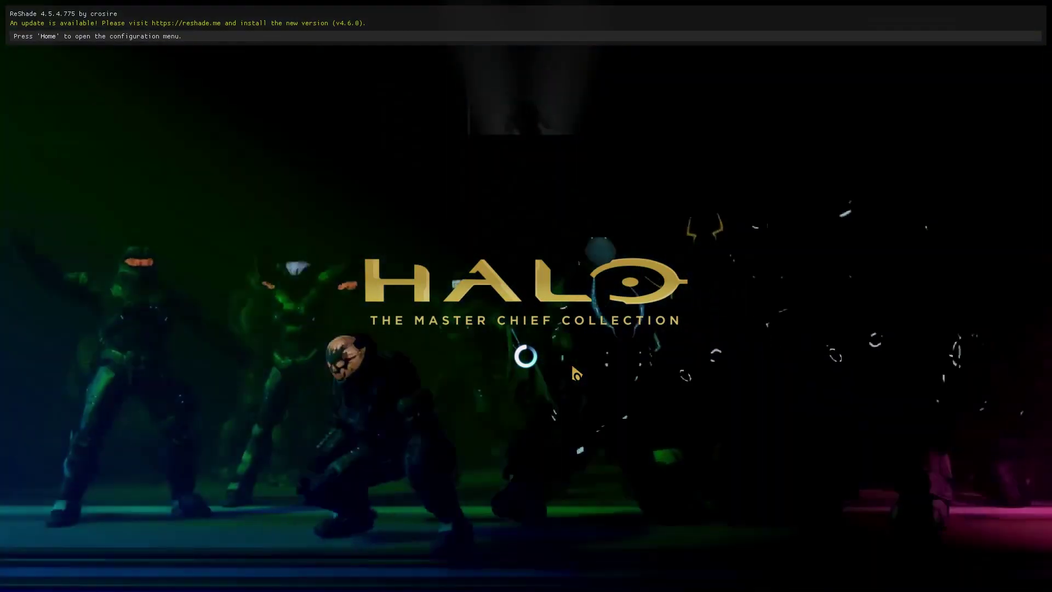